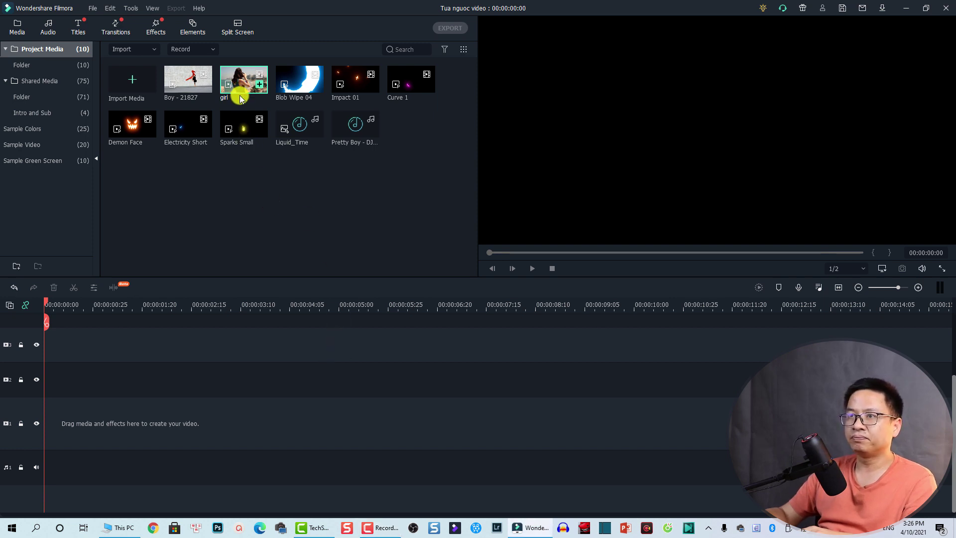
Place the girl clip on video track 1 at 1920 x 1080 30fps and play to 00:00:06:20.
drag(240, 94, 127, 430)
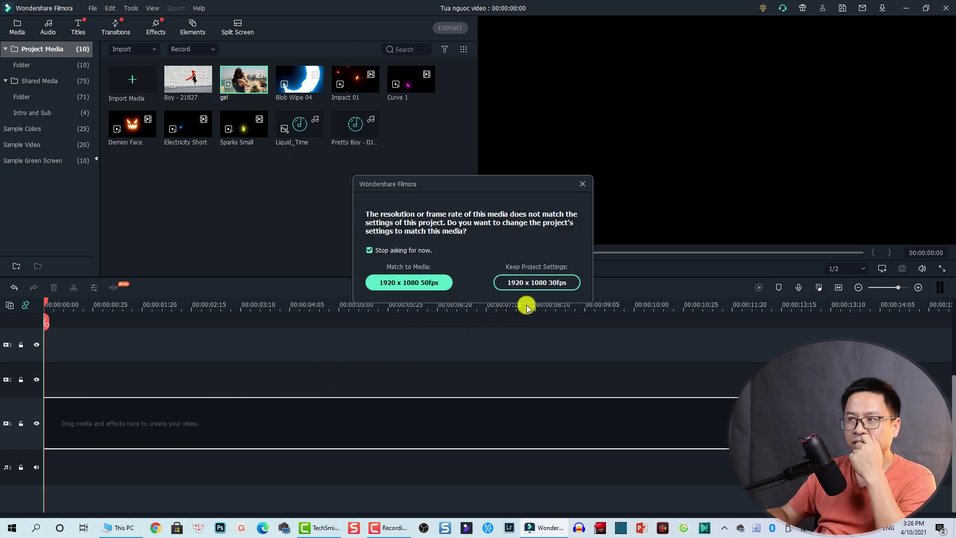
click(553, 282)
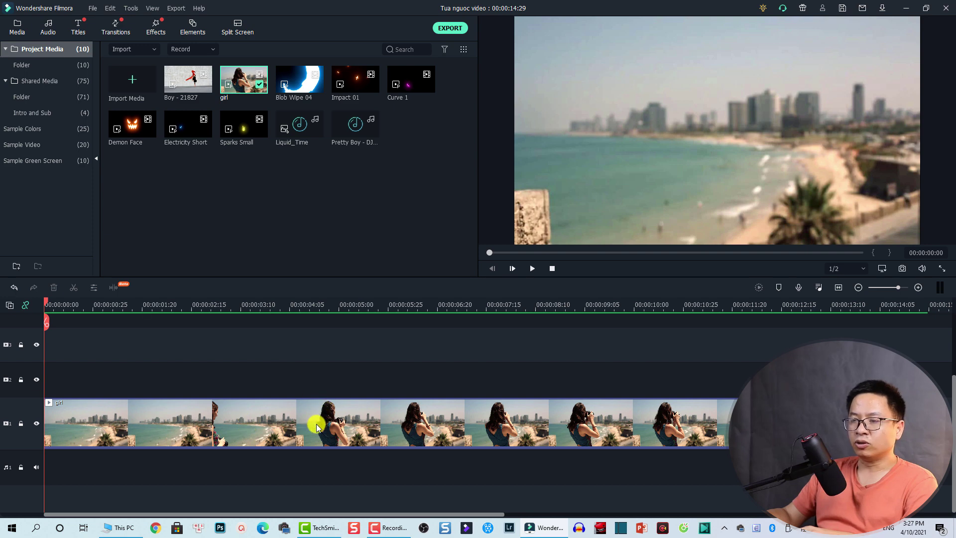
key(space)
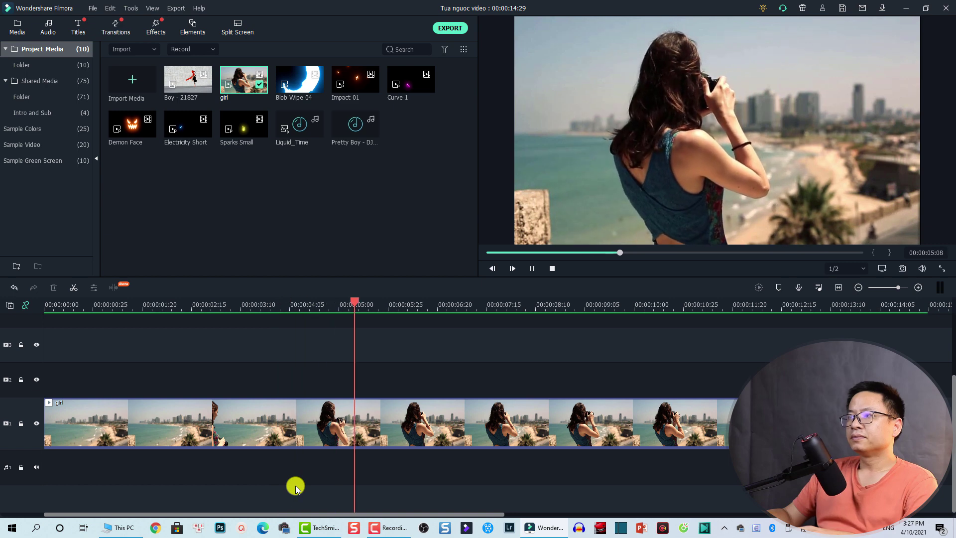
key(space)
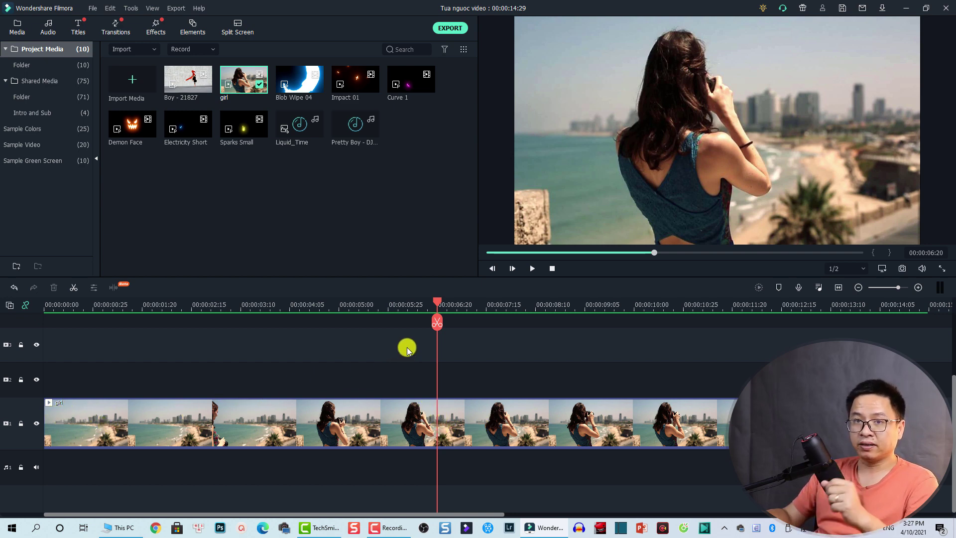
Split the girl clip at 00:00:06:20, shift the second half right to leave a gap, and select the first half.
click(452, 420)
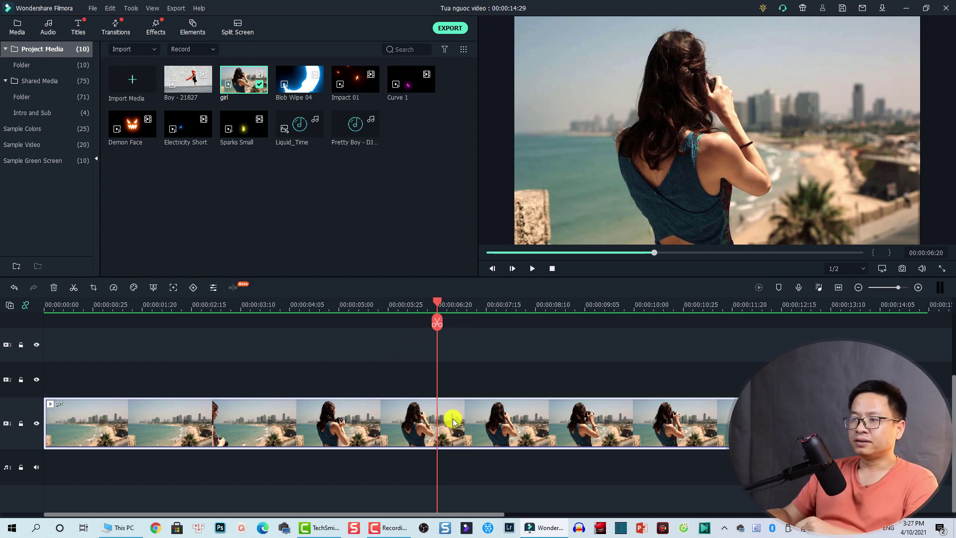
click(436, 323)
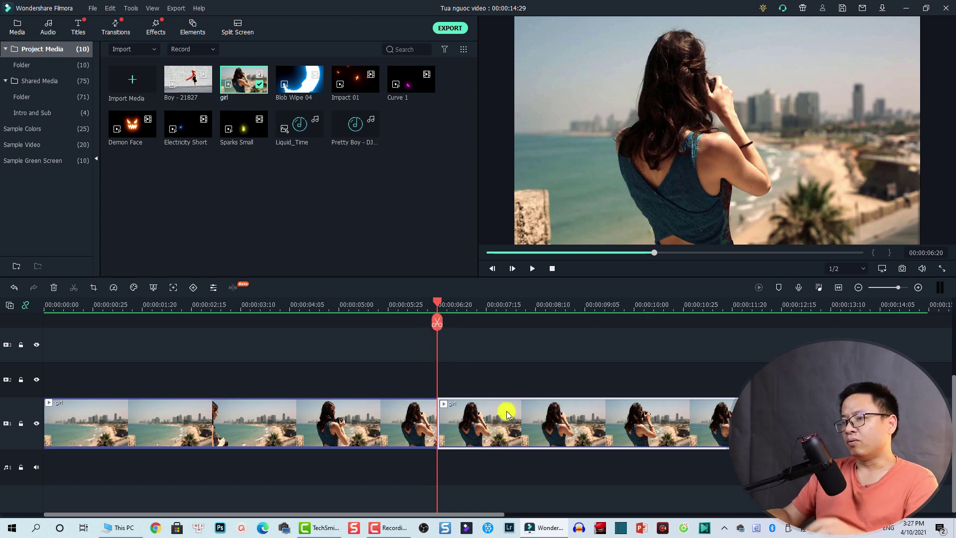
drag(492, 418, 921, 418)
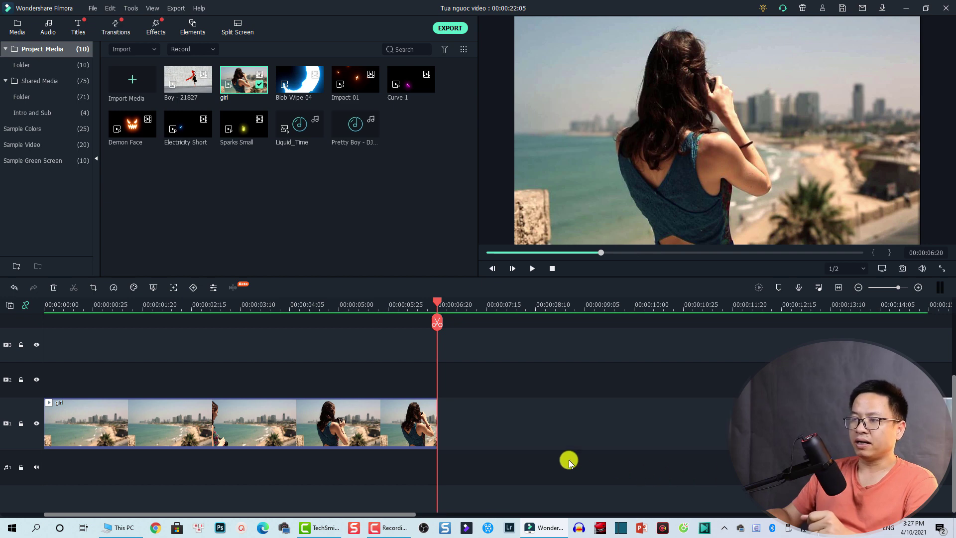
click(253, 430)
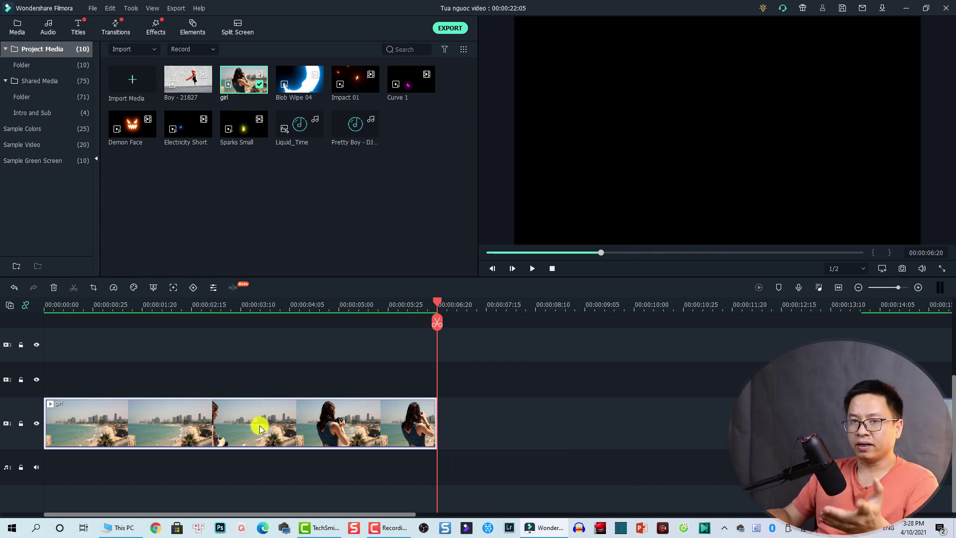
drag(402, 367, 217, 469)
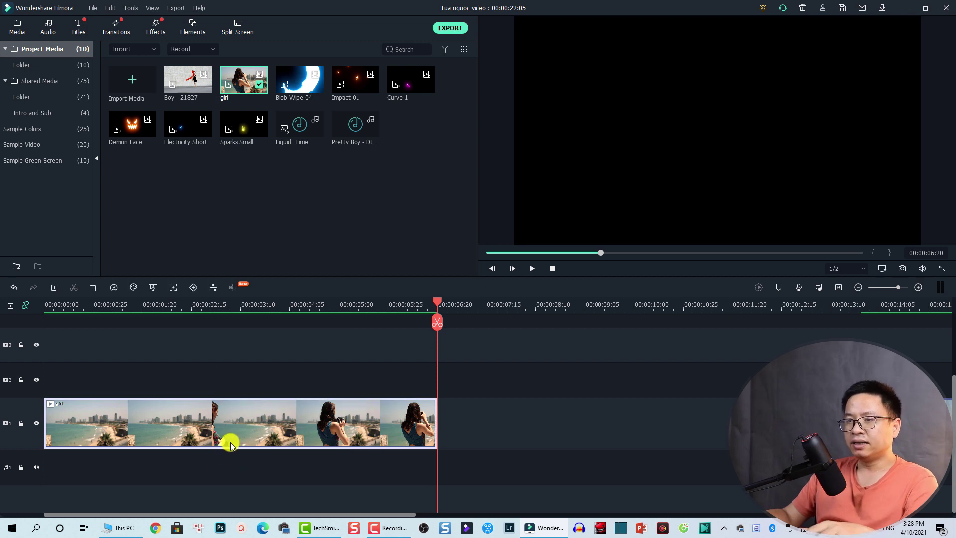
Duplicate the 6-second girl clip directly after the original and bring up its Speed options.
key(ctrl+c)
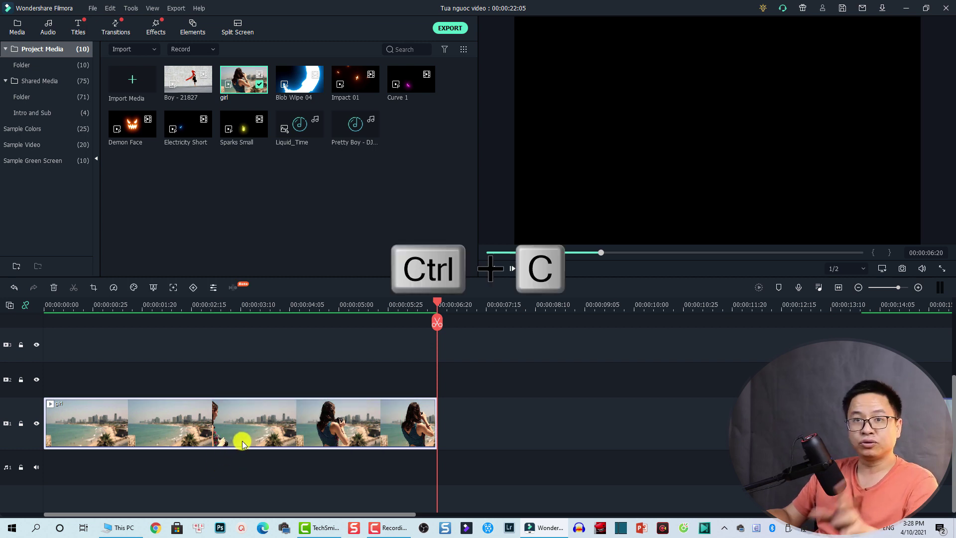
key(ctrl+v)
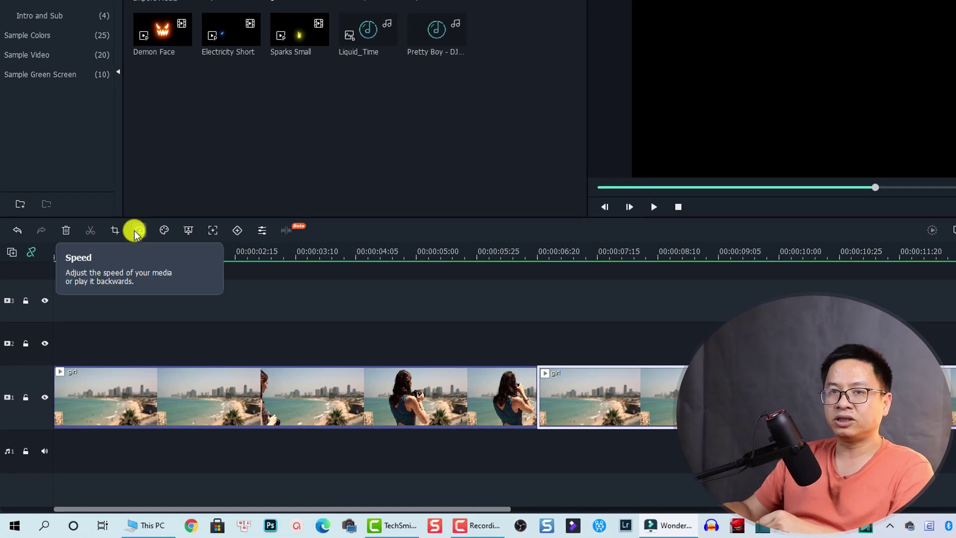
click(136, 230)
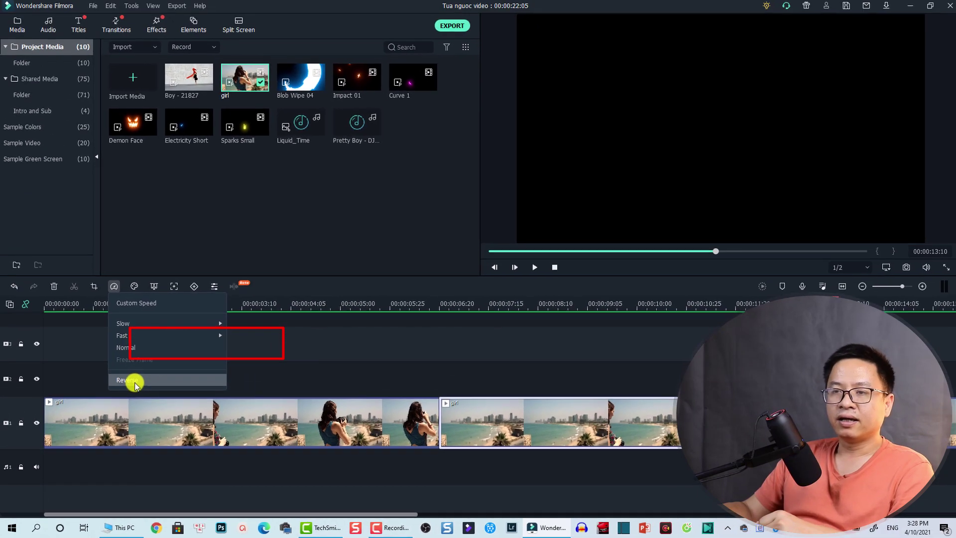
Set the pasted copy to Reverse and preview the forward-then-backward sequence from the start.
click(161, 345)
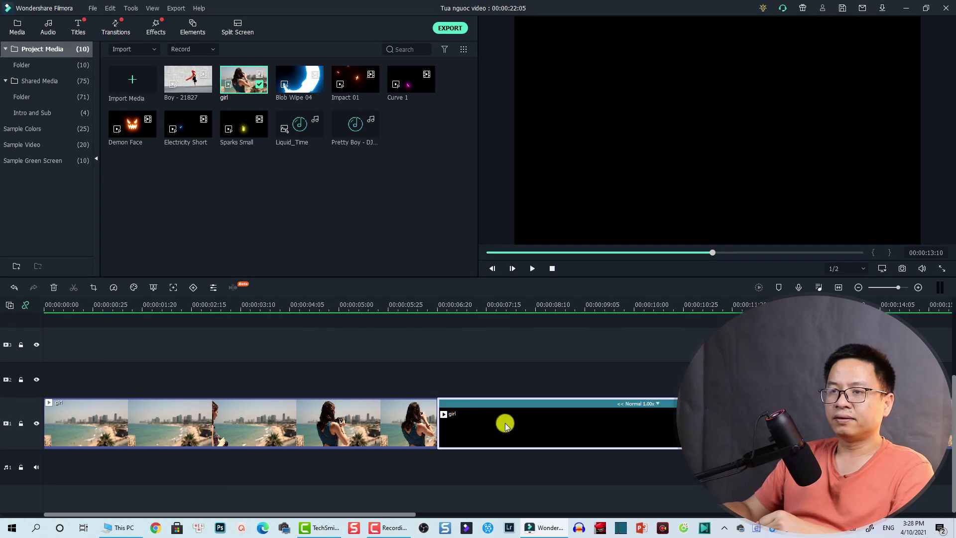
click(510, 306)
scroll(561, 420, down, 2)
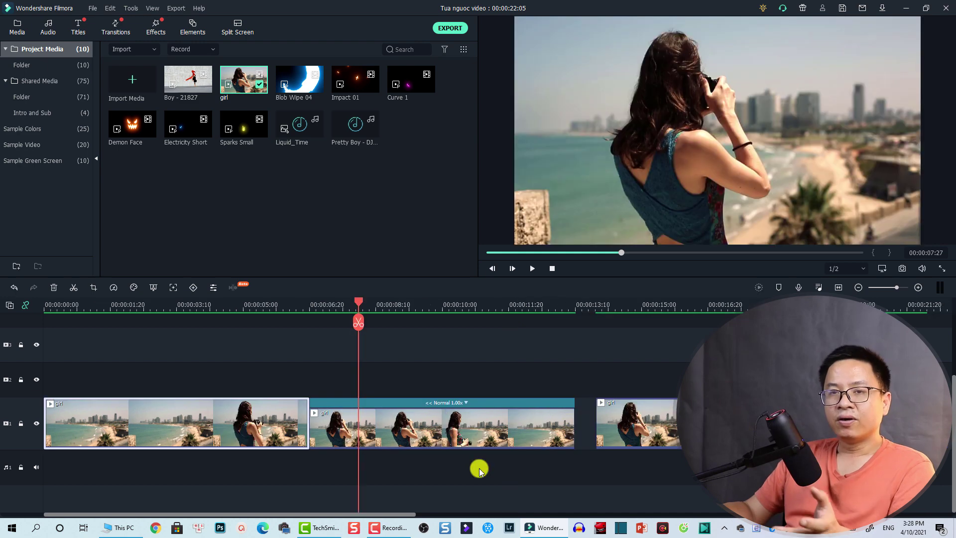
click(51, 308)
key(space)
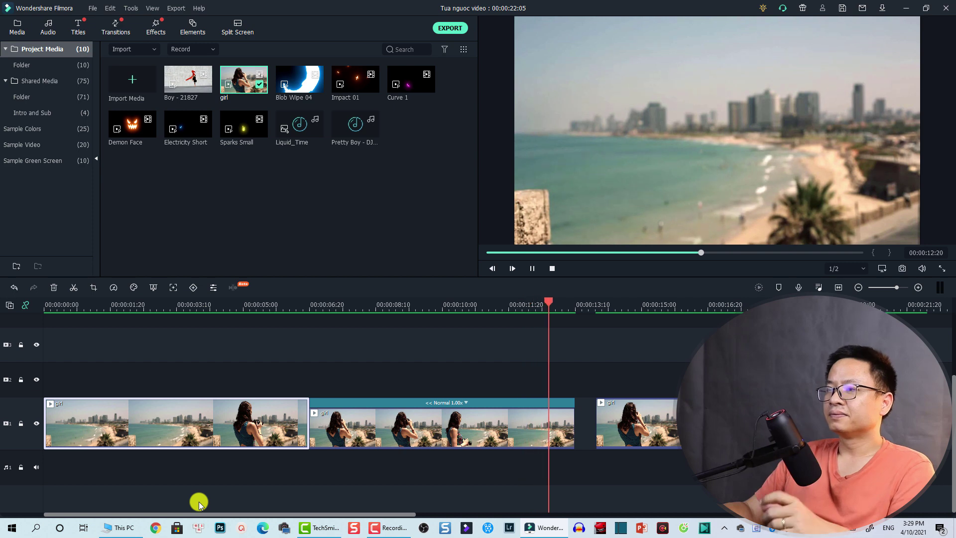
key(space)
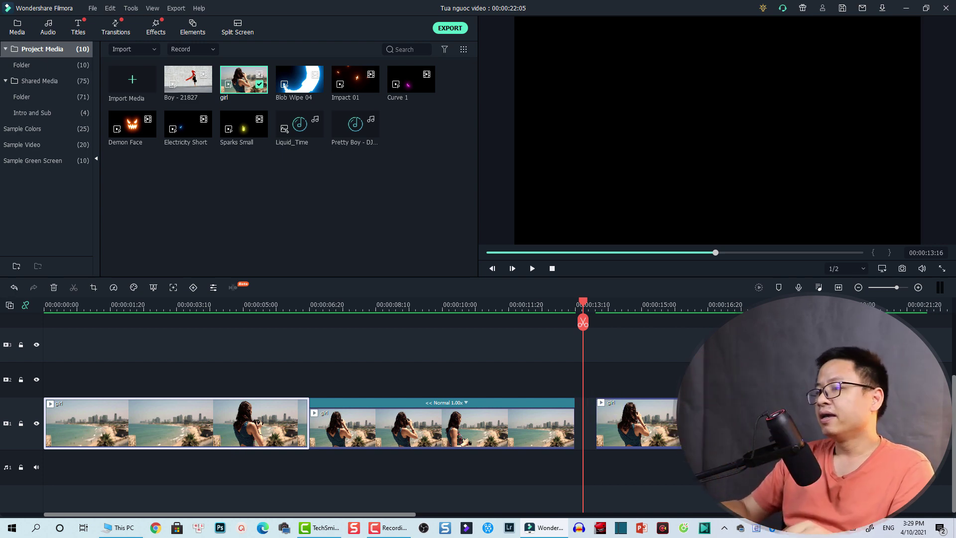
Paste a girl clip copy and snap it flush against the end of the reversed clip.
scroll(498, 403, right, 5)
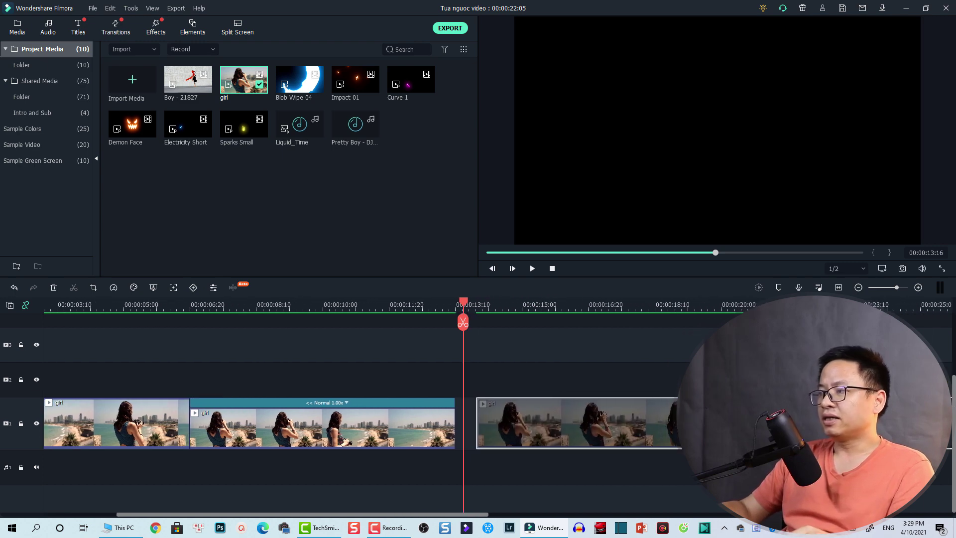
click(457, 450)
click(116, 430)
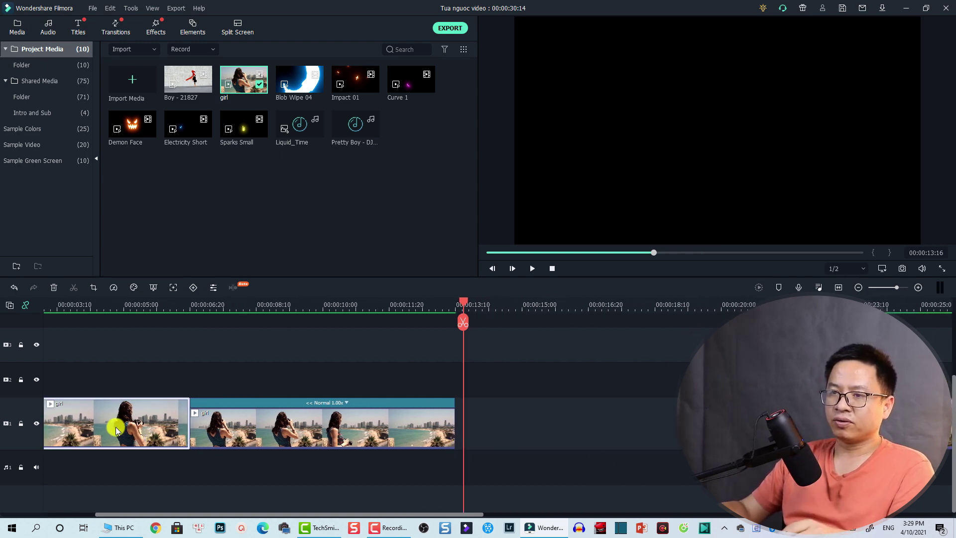
key(ctrl+v)
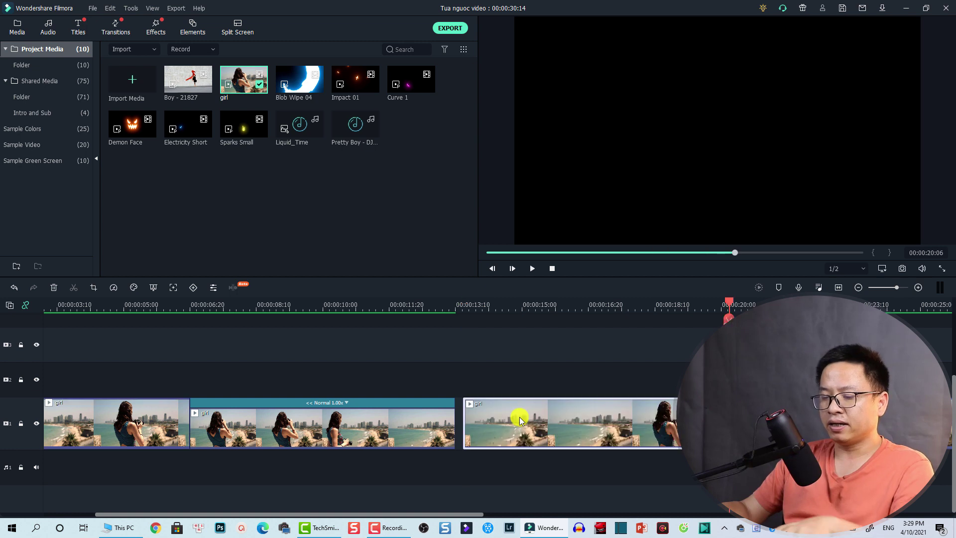
drag(571, 424, 555, 422)
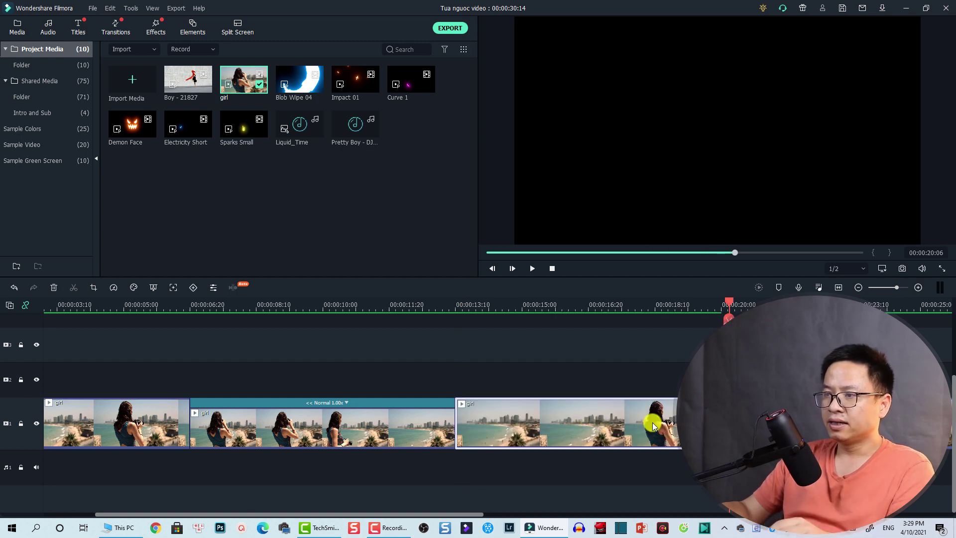
key(Escape)
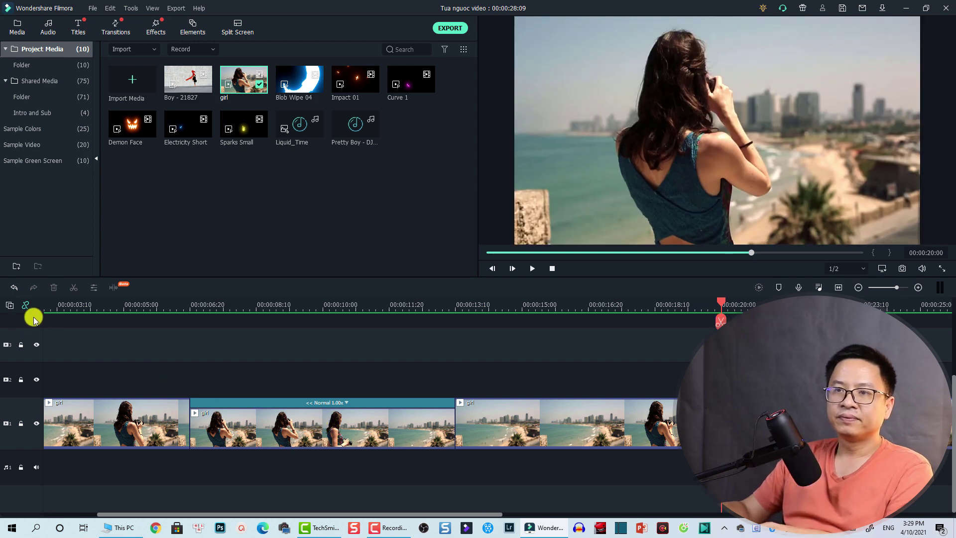
Preview the three-clip sequence from near the start until 00:00:22:07, then select the first girl clip.
click(53, 309)
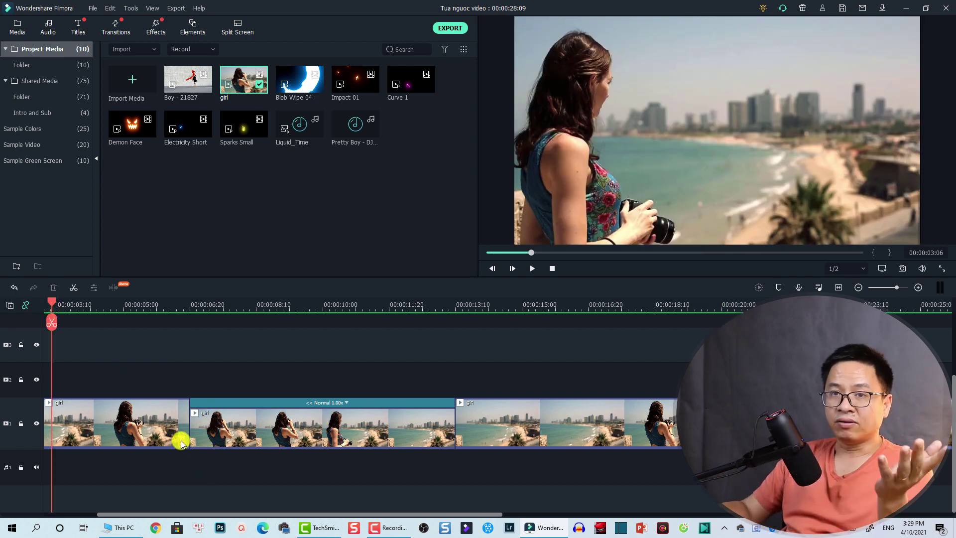
key(space)
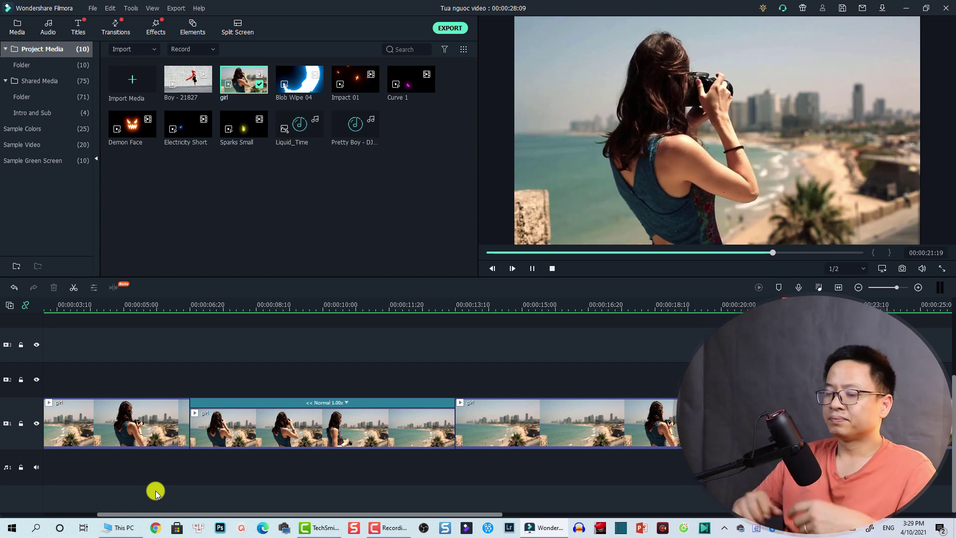
key(space)
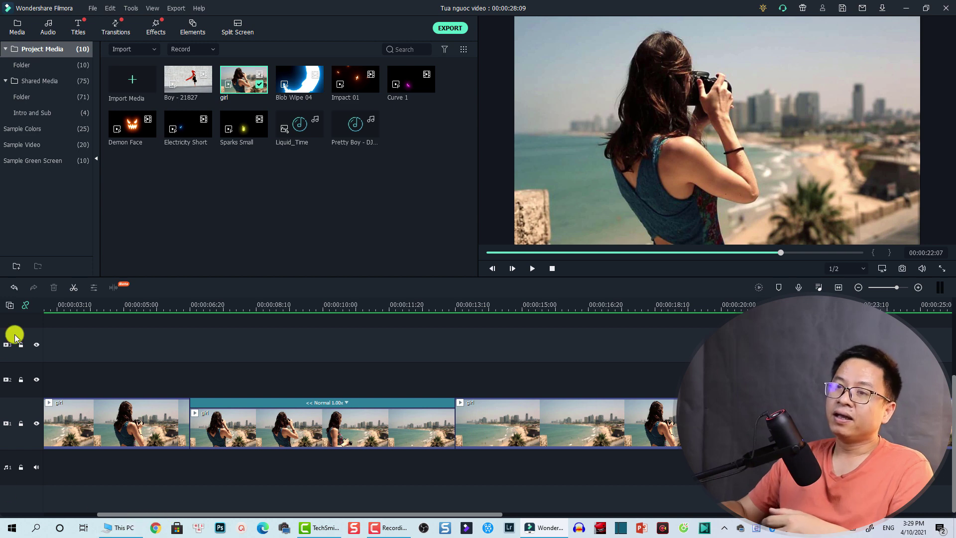
click(134, 424)
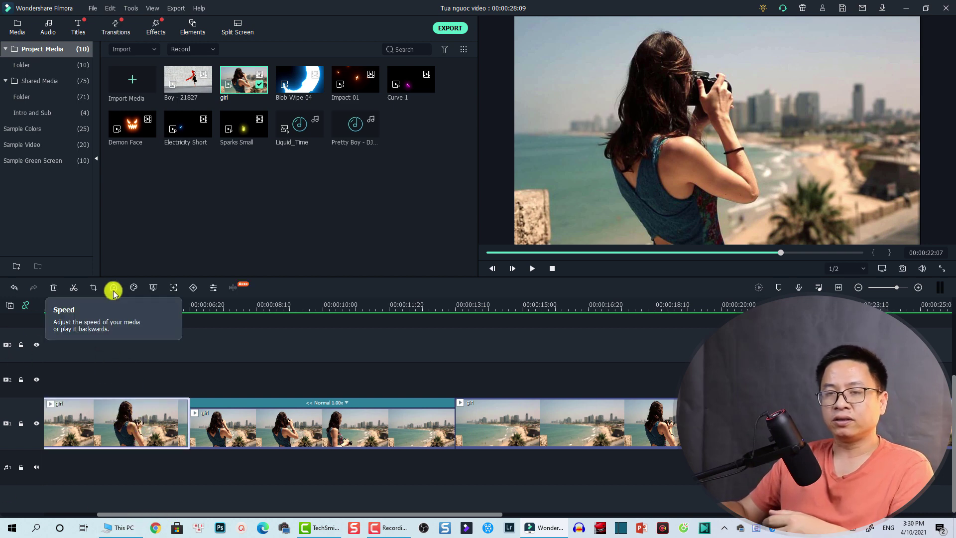
Tick Reverse Speed for the first girl clip in Speed and Duration, then move the playhead to about 00:00:03:20.
right_click(145, 418)
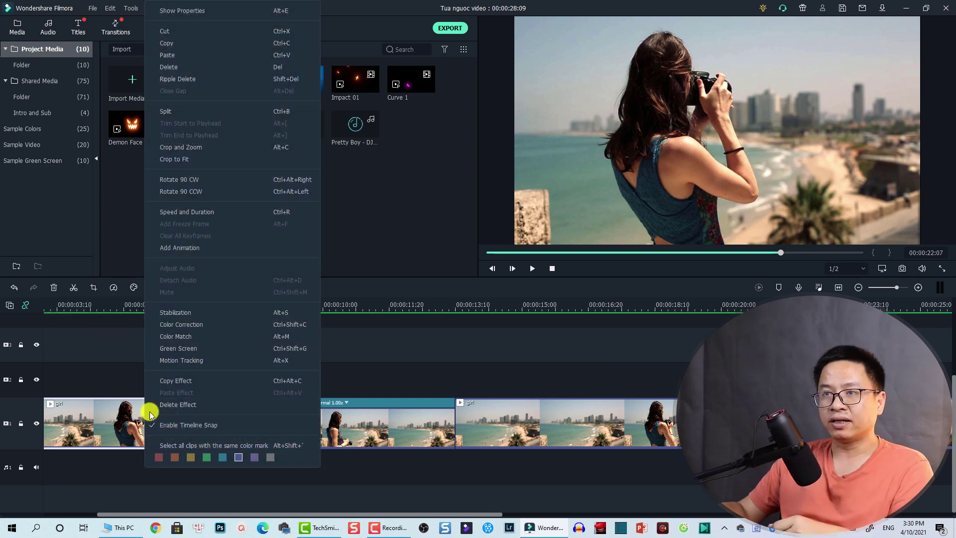
click(184, 213)
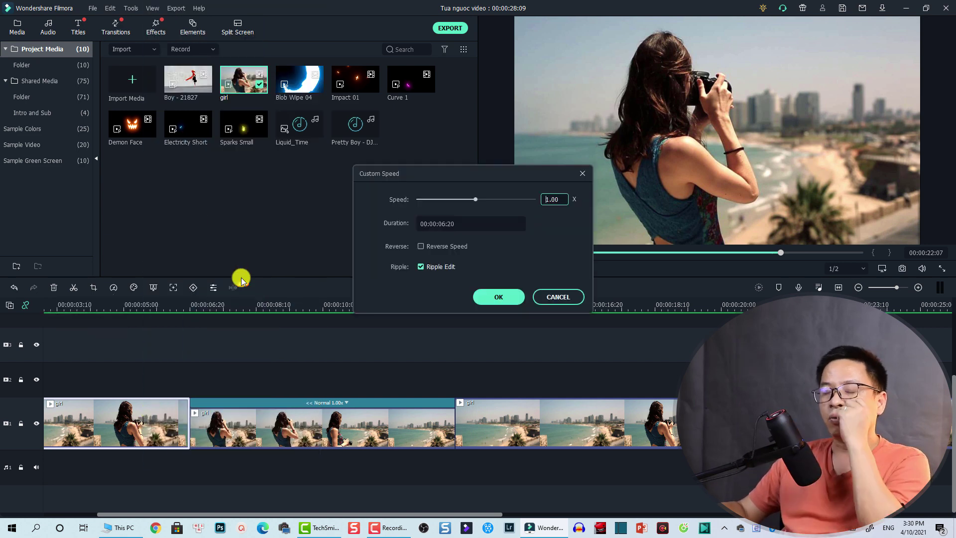
click(420, 247)
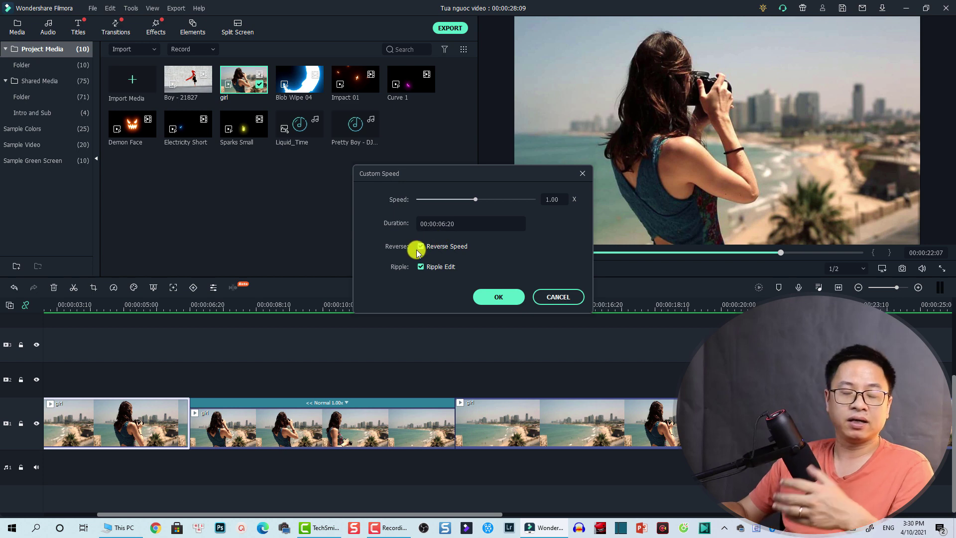
key(Return)
click(95, 312)
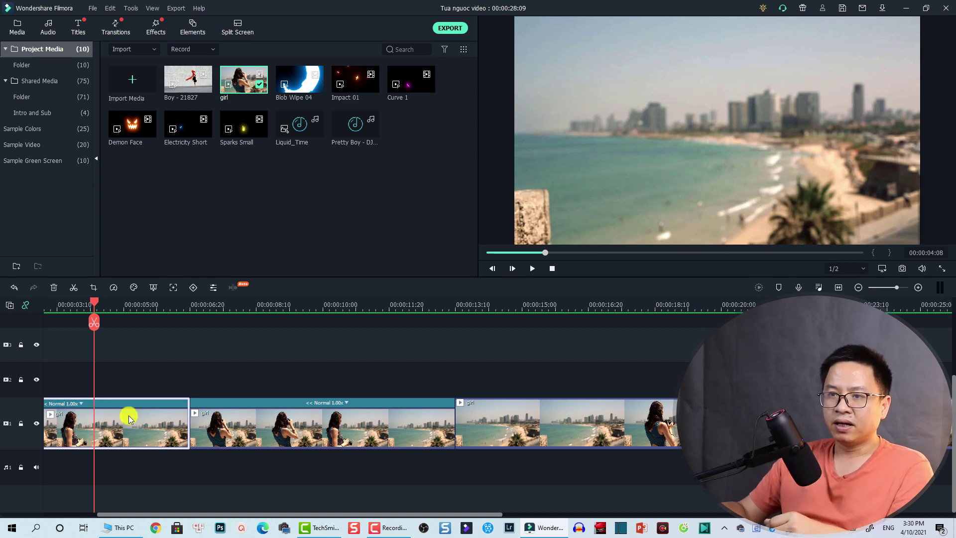
click(94, 403)
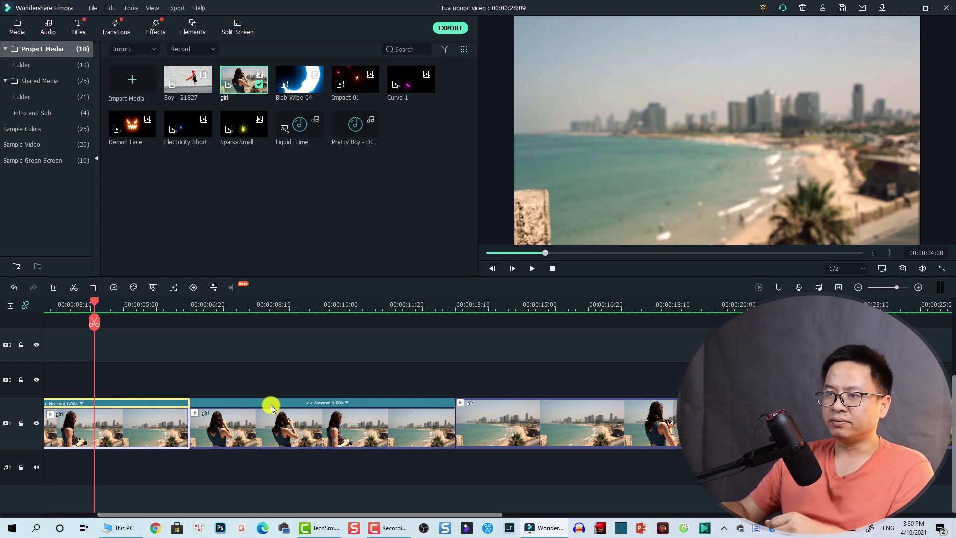
click(288, 409)
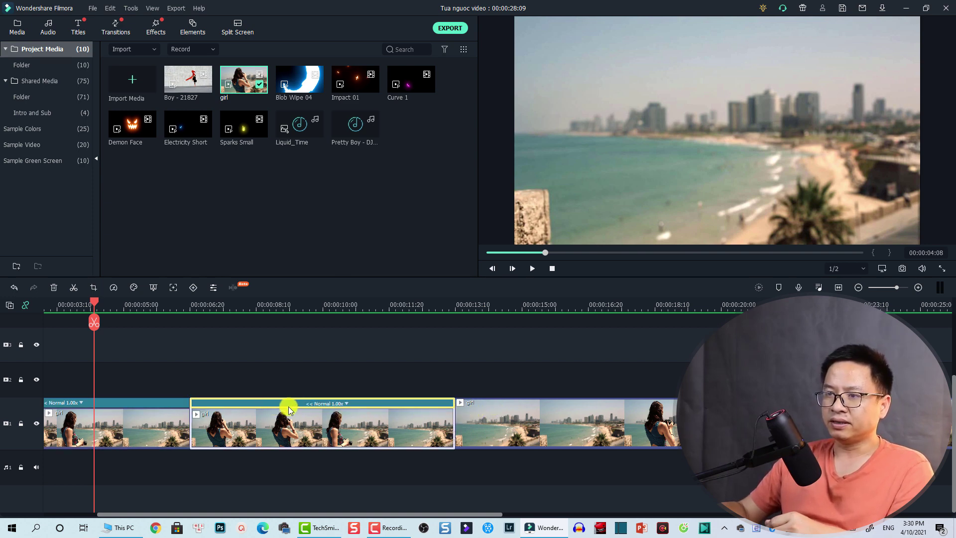
click(152, 402)
click(502, 409)
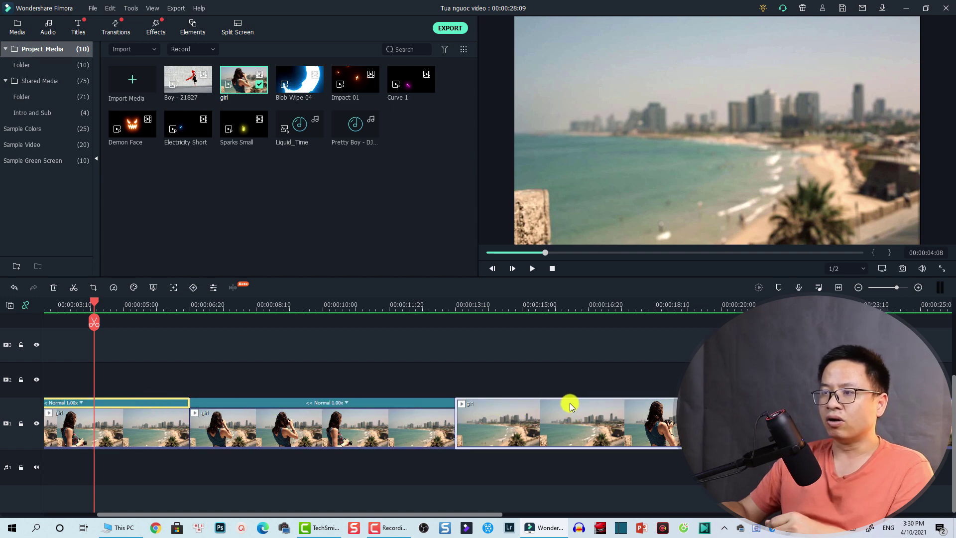